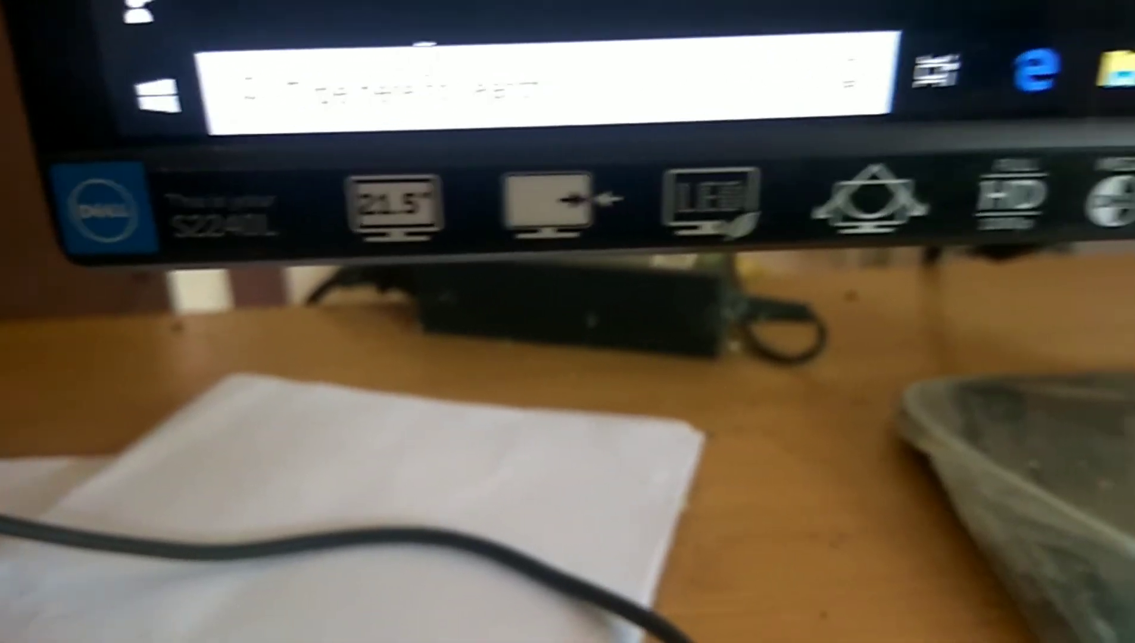
Search for 'task ma' from the taskbar to surface Task Manager as the top result
click(461, 57)
text(tas)
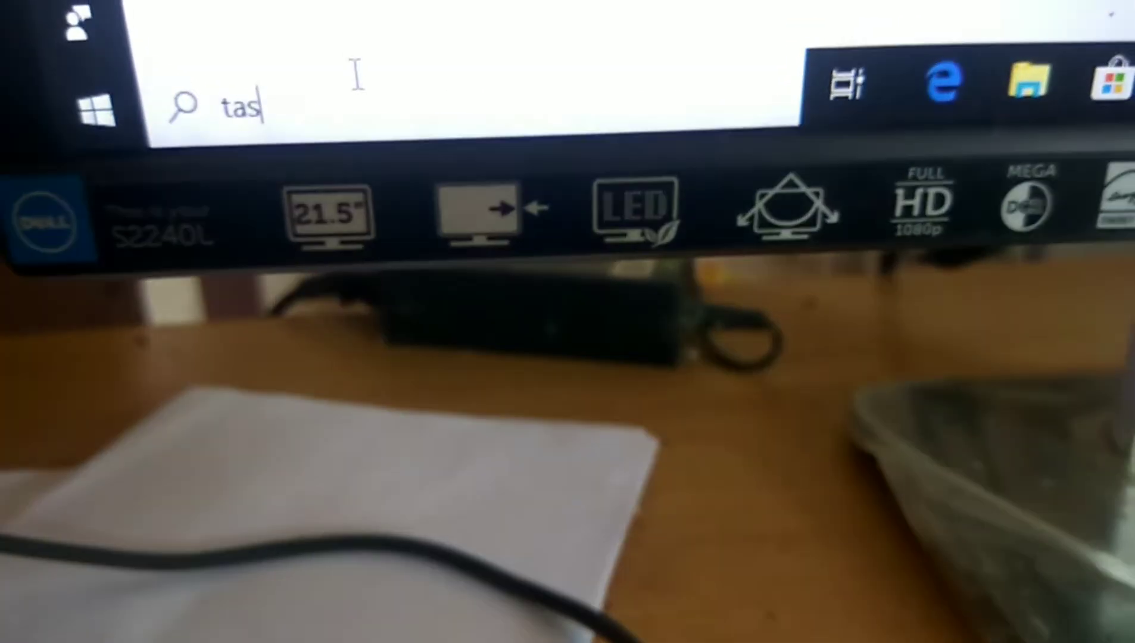
text(k)
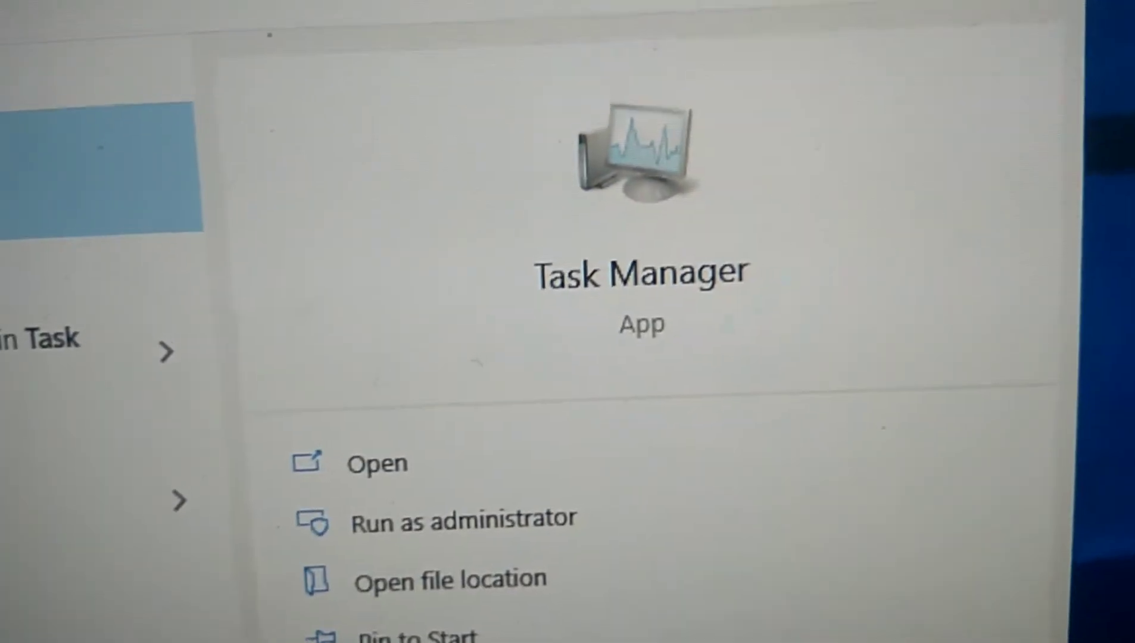
Launch Task Manager from the search result and select Notepad in the running apps list
click(532, 425)
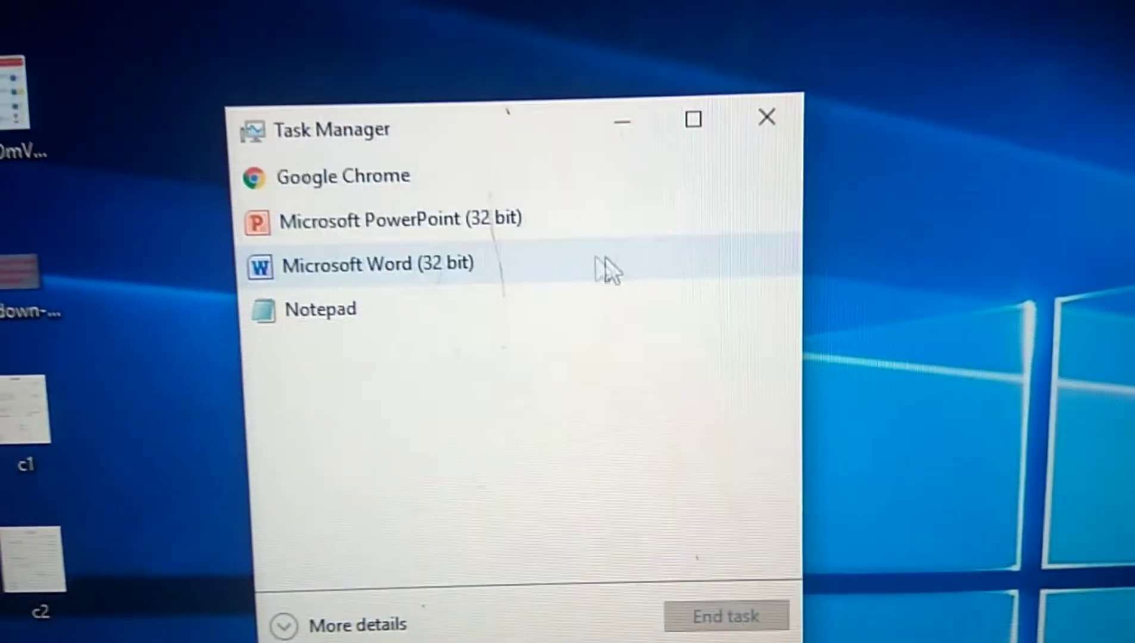
click(339, 306)
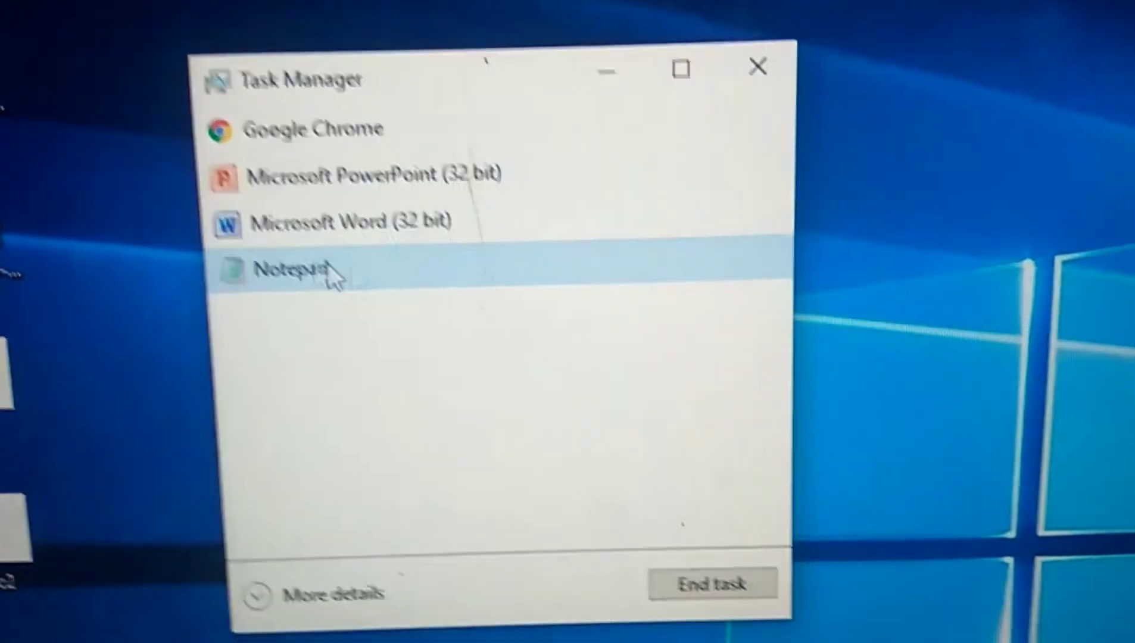